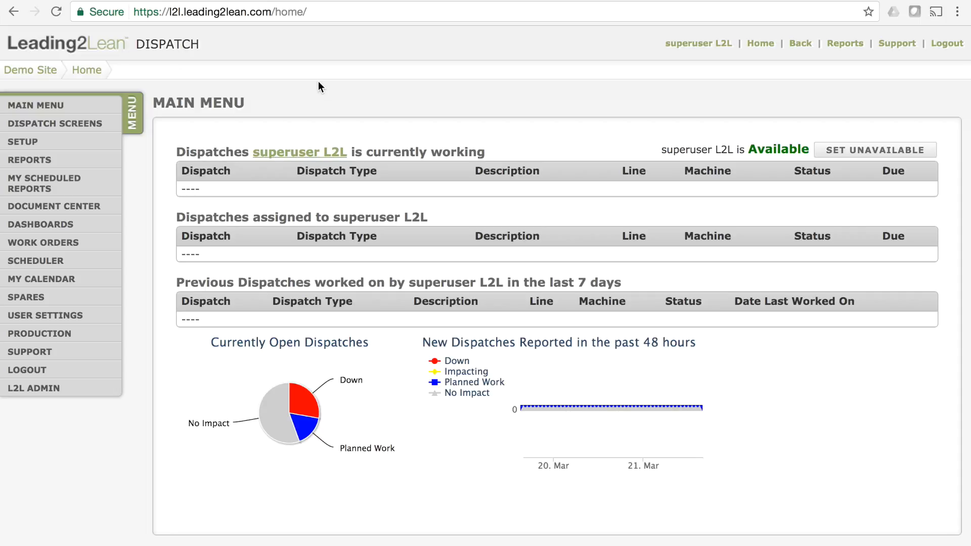
# Step: Open the eKanban Planner from the production section
pyautogui.click(47, 335)
pyautogui.scroll(-3, 48, 342)
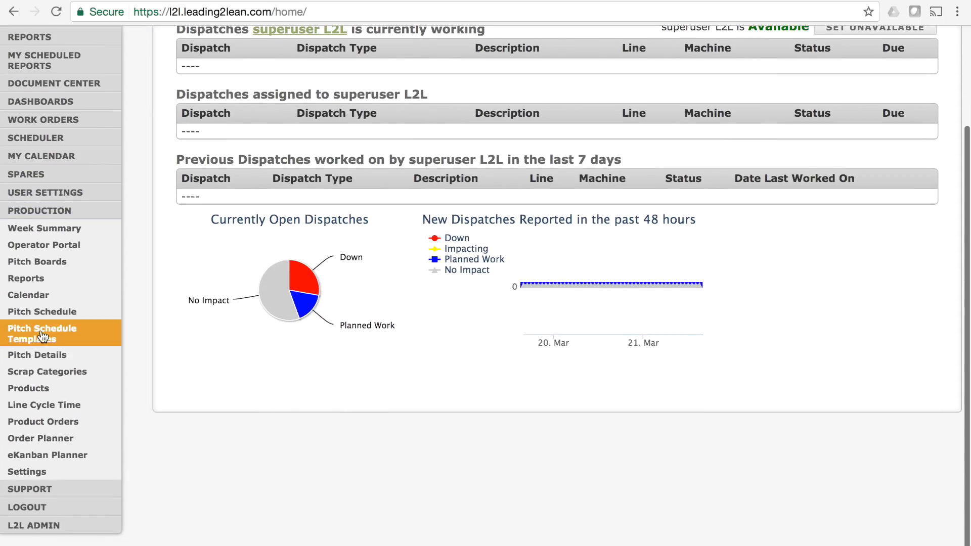
pyautogui.click(31, 457)
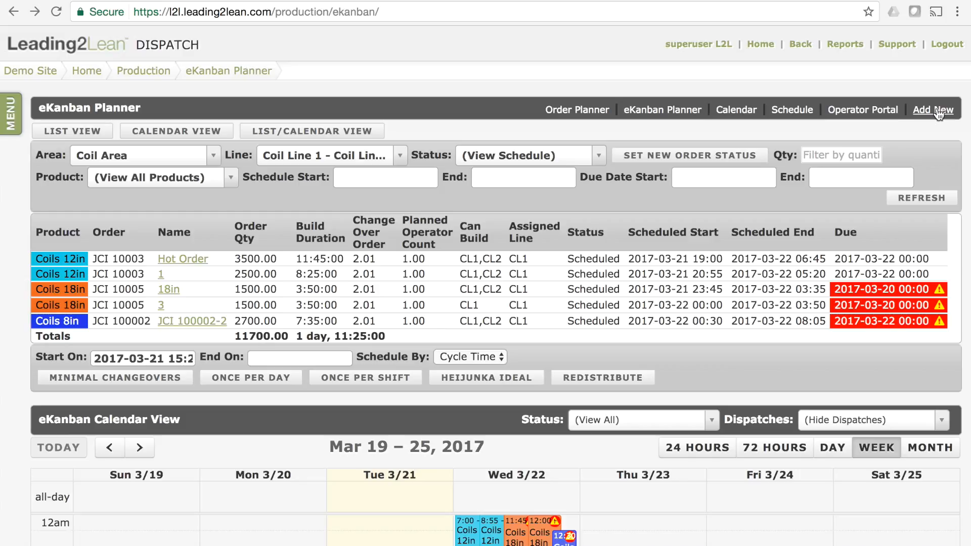
# Step: View the planner as a list only and as a monthly calendar only, and return to the combined list and calendar layout
pyautogui.click(65, 132)
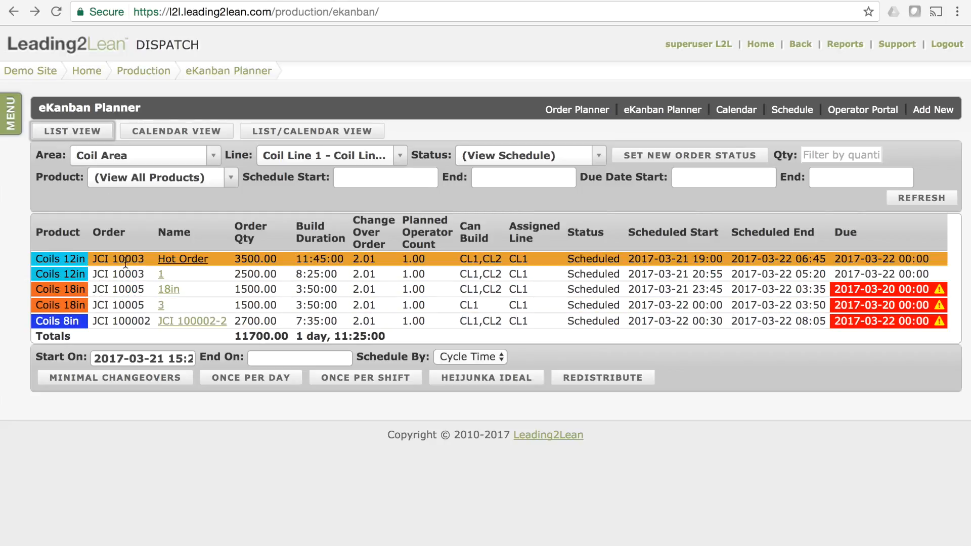
pyautogui.click(168, 131)
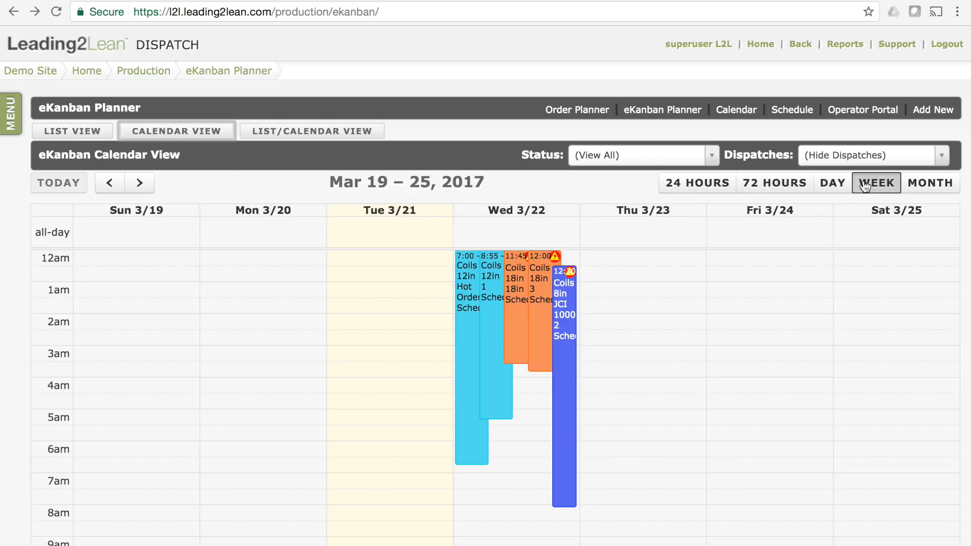
pyautogui.click(906, 187)
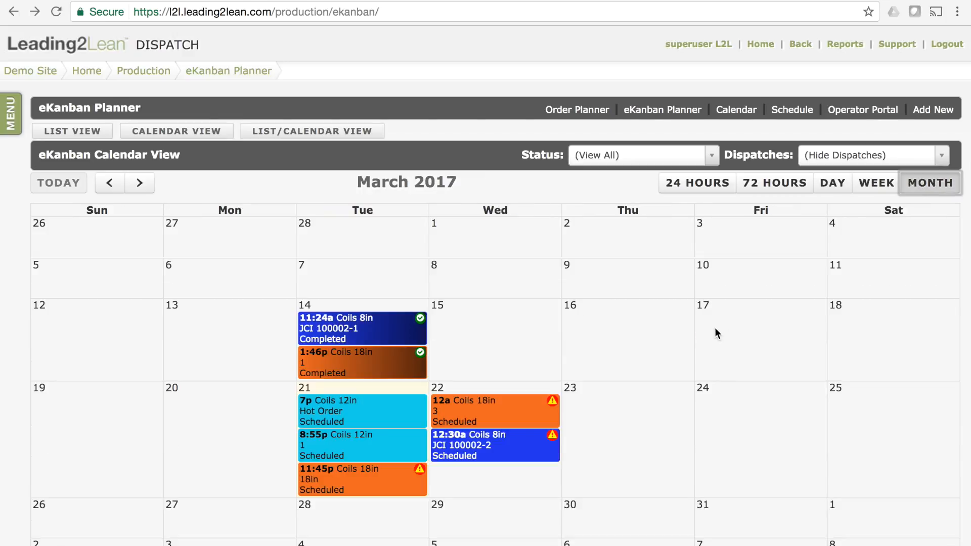
pyautogui.click(293, 130)
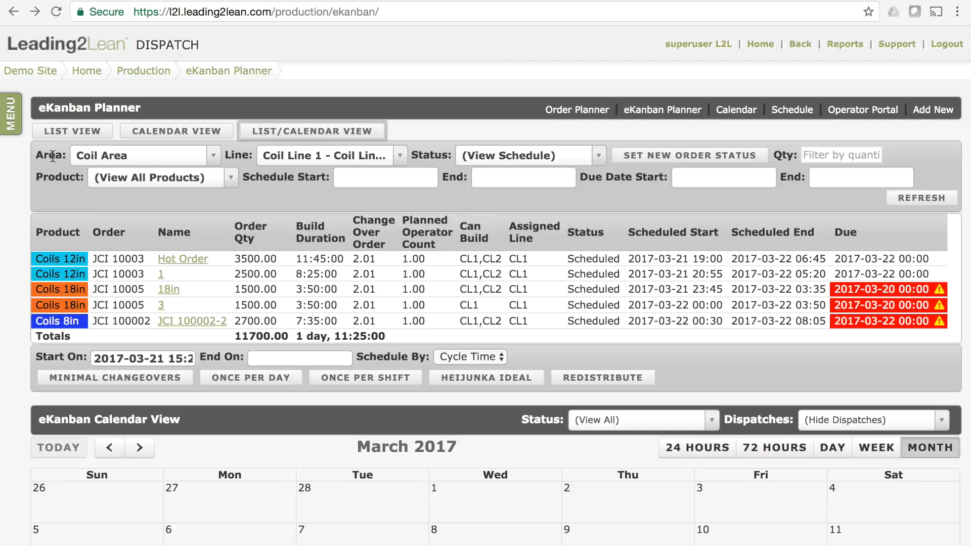
# Step: Review the Area, Line and Status filter options for the order list, choosing Coil Line 1 and (View Schedule)
pyautogui.click(212, 153)
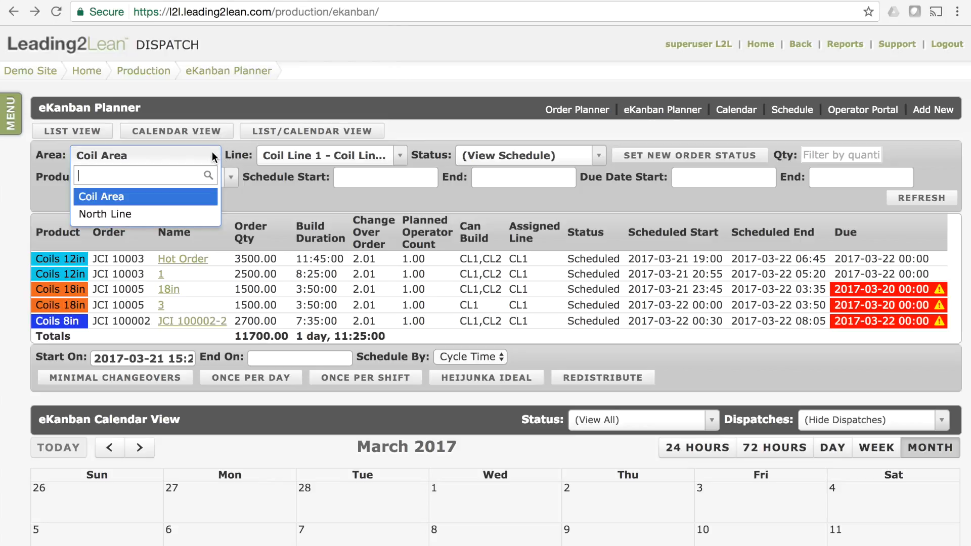
pyautogui.click(267, 193)
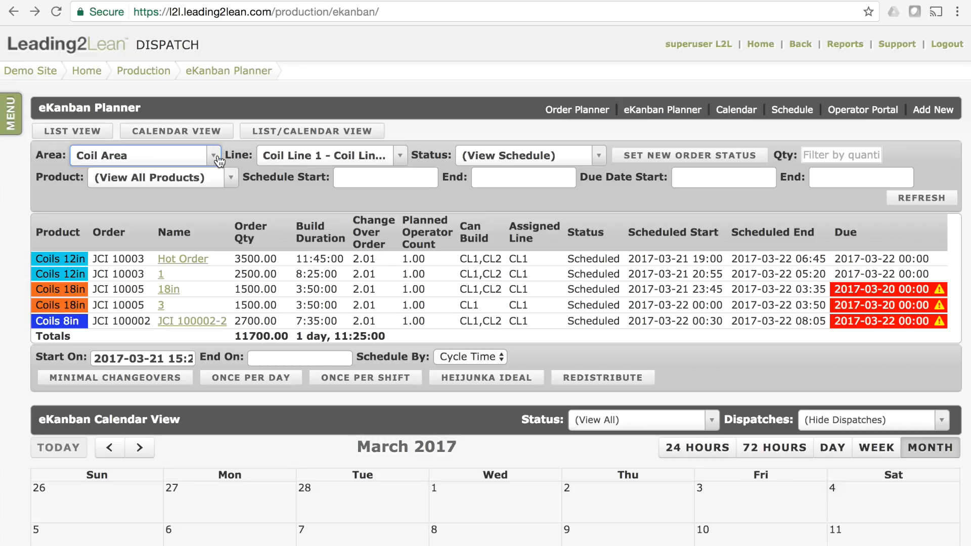
pyautogui.click(401, 157)
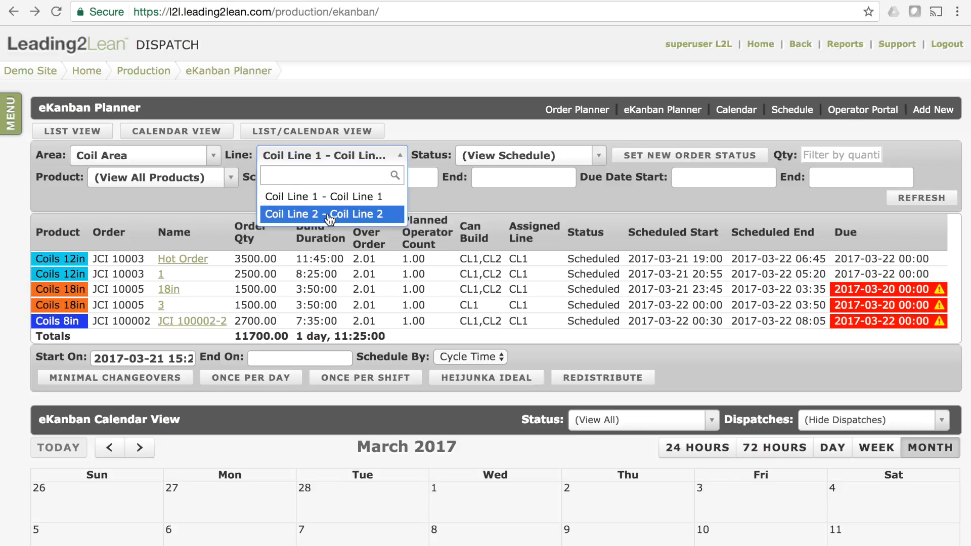
pyautogui.click(326, 198)
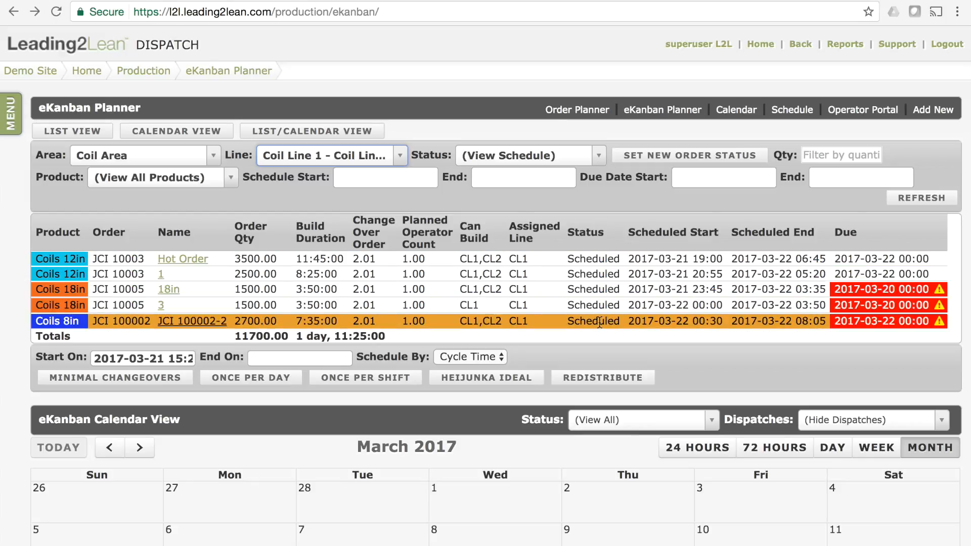
pyautogui.click(600, 161)
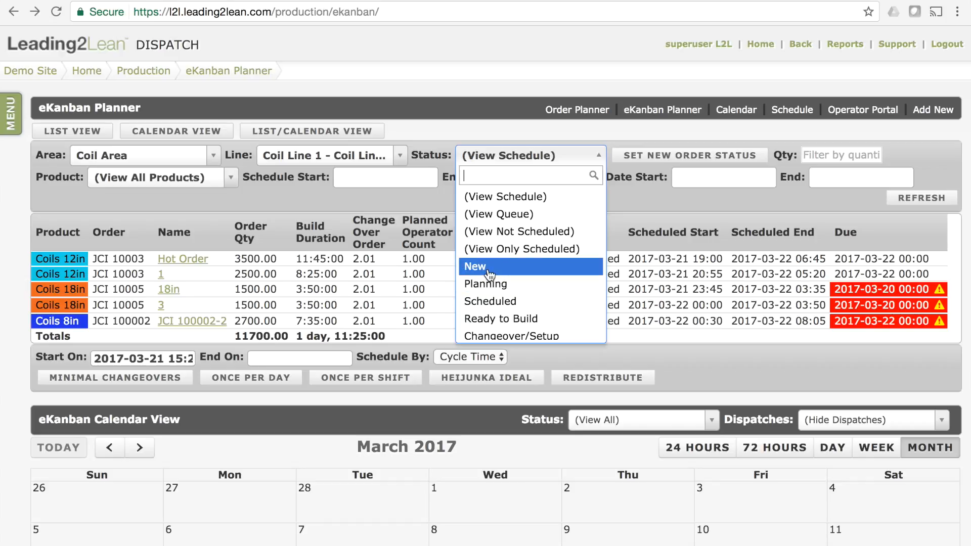
pyautogui.click(501, 198)
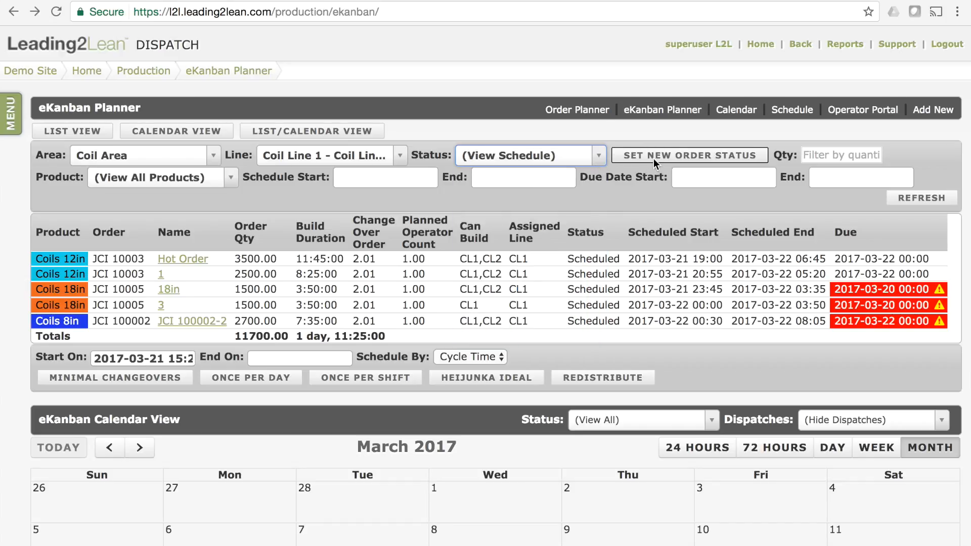
# Step: Examine the statuses that can be assigned to all visible eKanban cards, and cancel without applying one
pyautogui.click(676, 157)
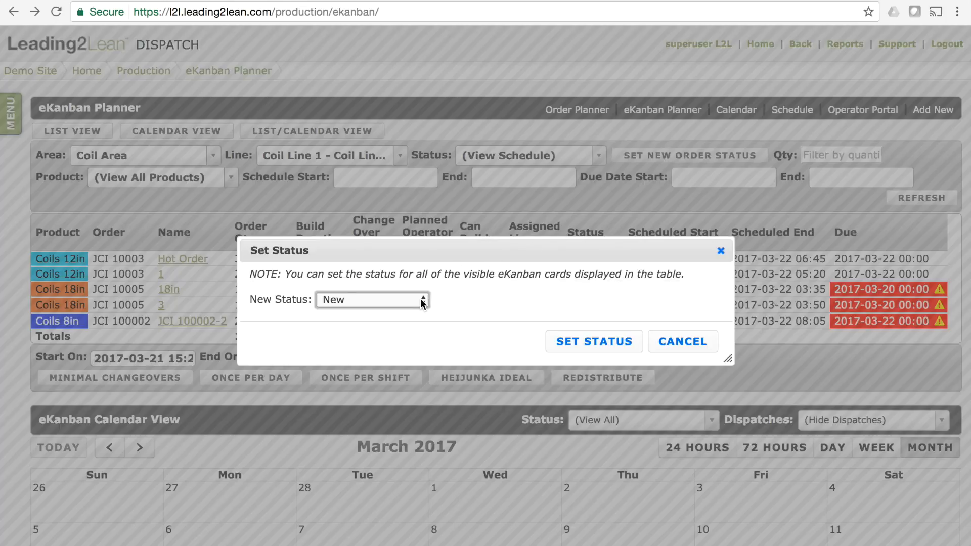
pyautogui.click(421, 300)
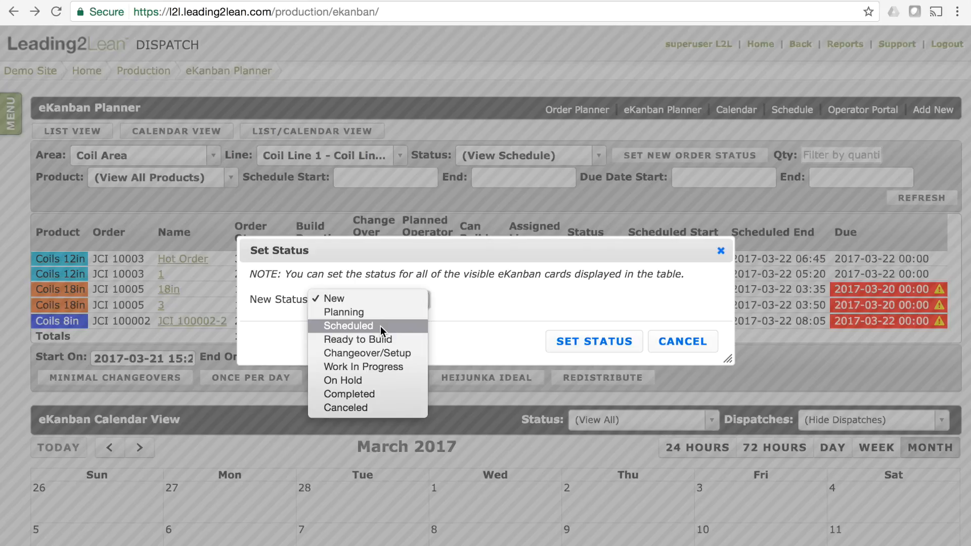
pyautogui.click(552, 317)
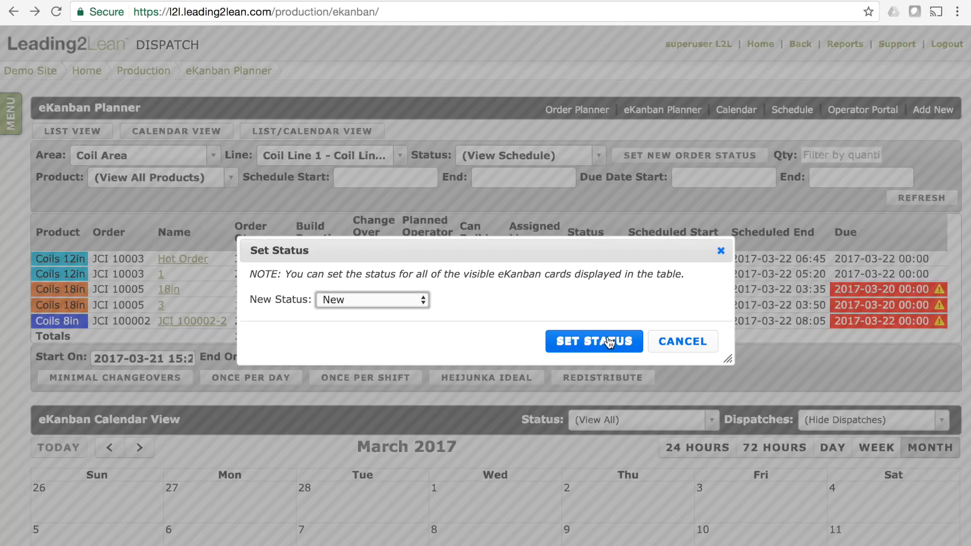
pyautogui.click(692, 345)
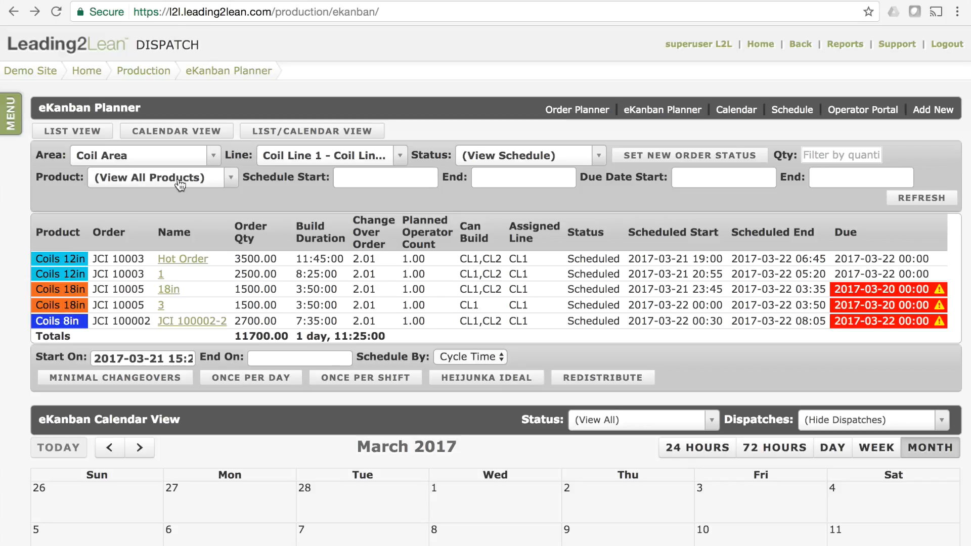
# Step: Filter the eKanban order list to the Coils 12in product and refresh it
pyautogui.click(224, 183)
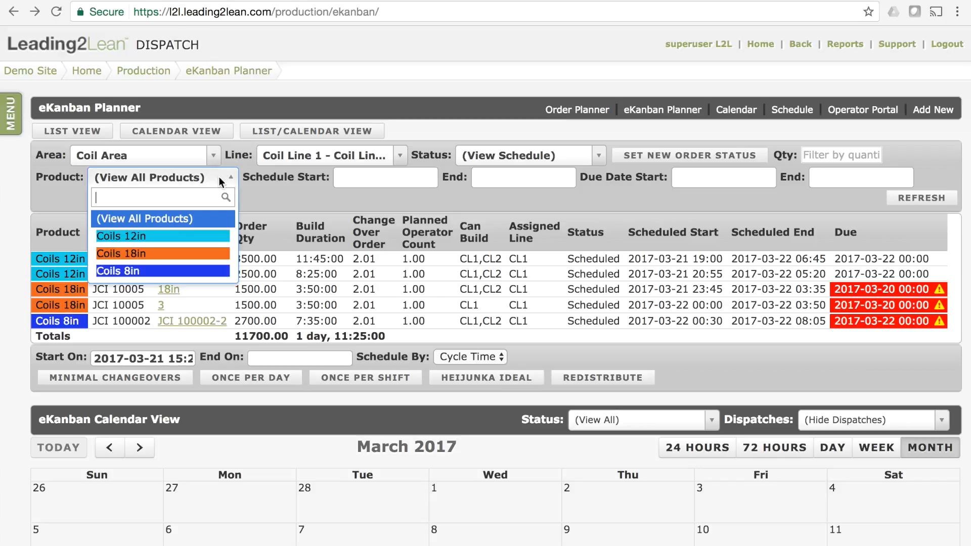
pyautogui.click(166, 239)
pyautogui.click(914, 197)
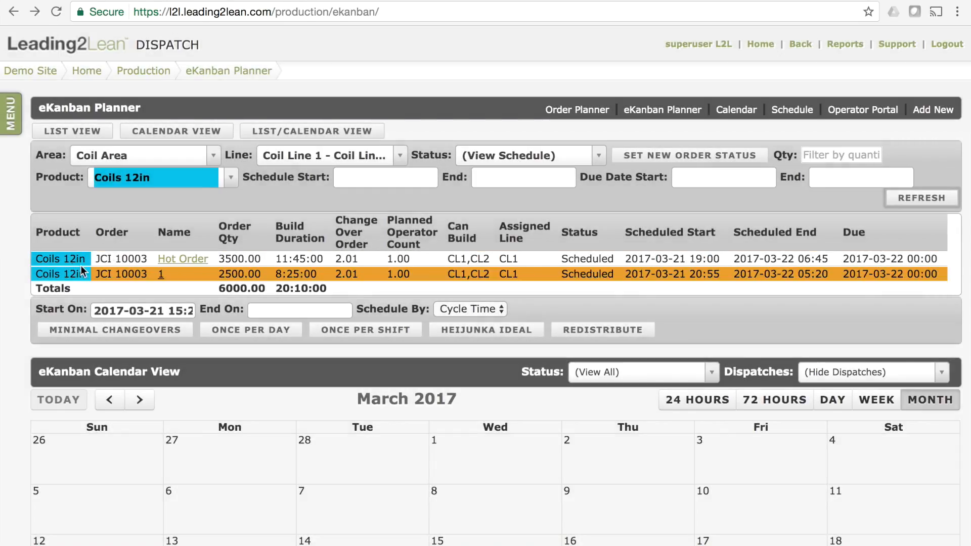
# Step: Reset the product filter to (View All Products) and refresh the order list
pyautogui.click(231, 177)
pyautogui.click(174, 218)
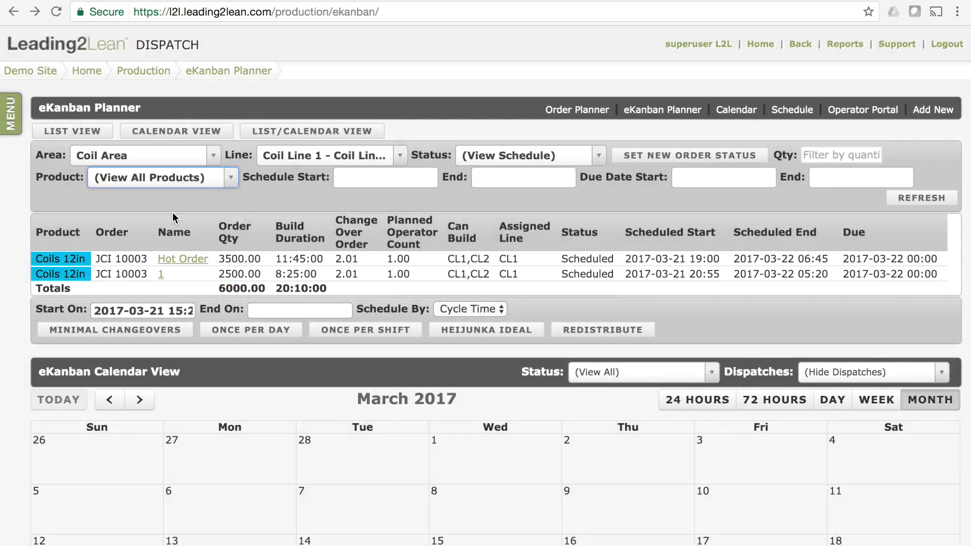
pyautogui.click(909, 199)
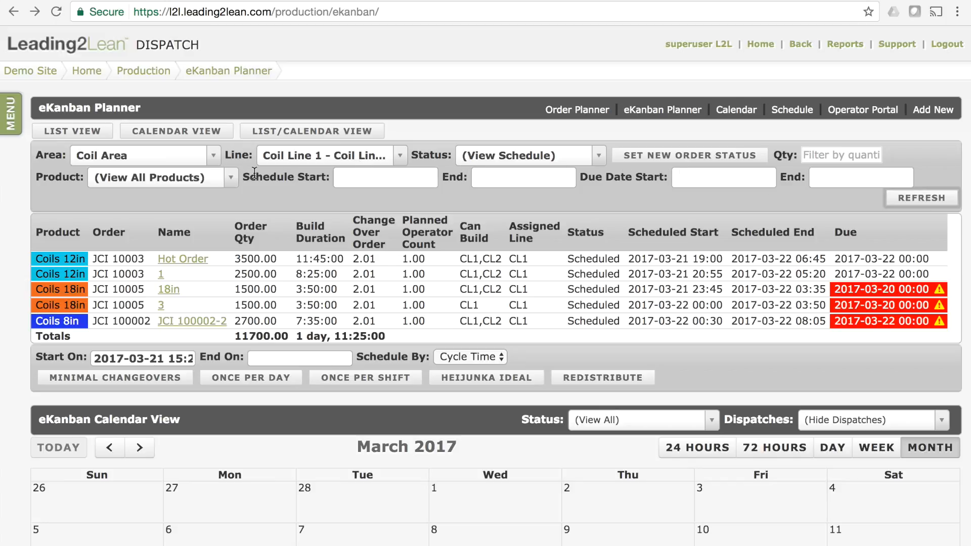
pyautogui.click(907, 201)
# Step: Look at the date and time choices for the Schedule Start filter and close them without picking a date
pyautogui.click(383, 178)
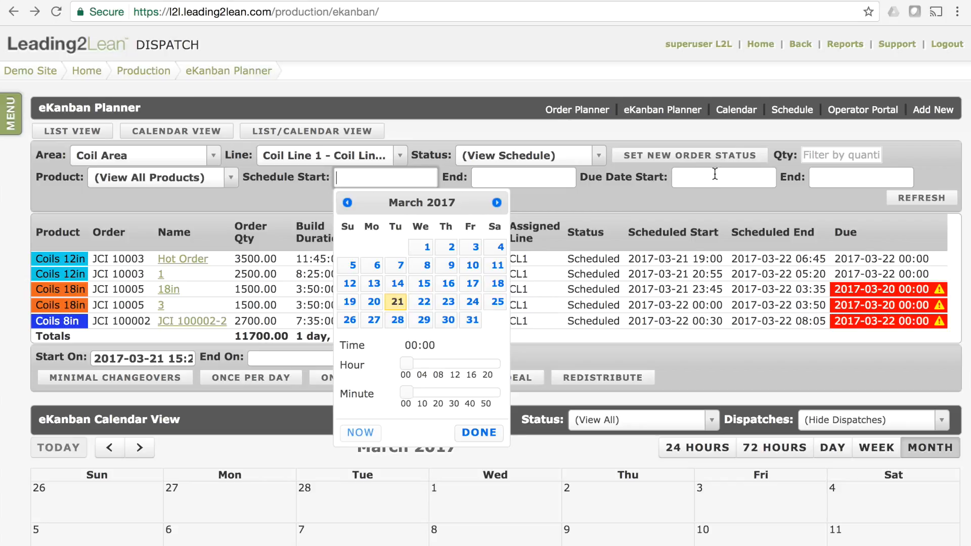
pyautogui.click(478, 196)
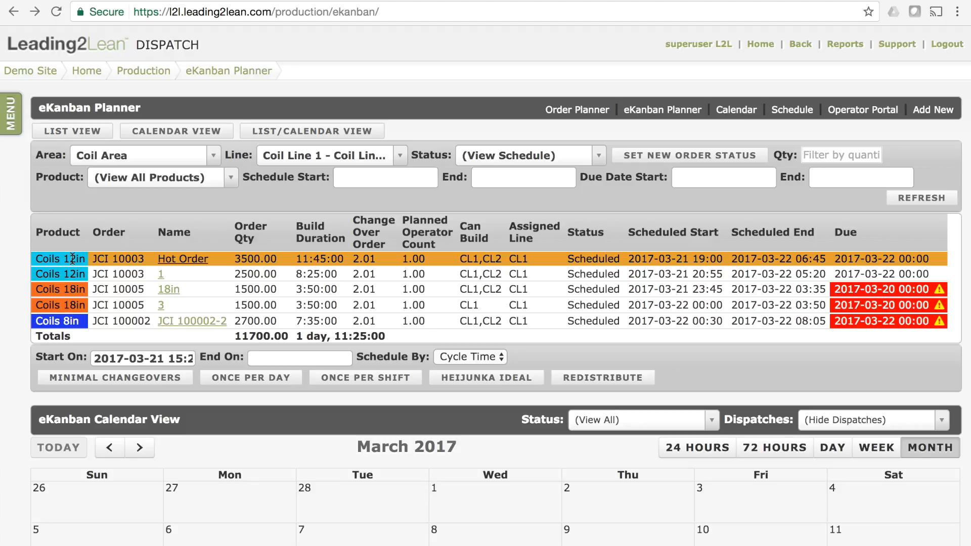
# Step: Show the eKanban calendar as a 72-hour timeline and examine the overlapping orders on Coil Line 1
pyautogui.scroll(-3, 375, 290)
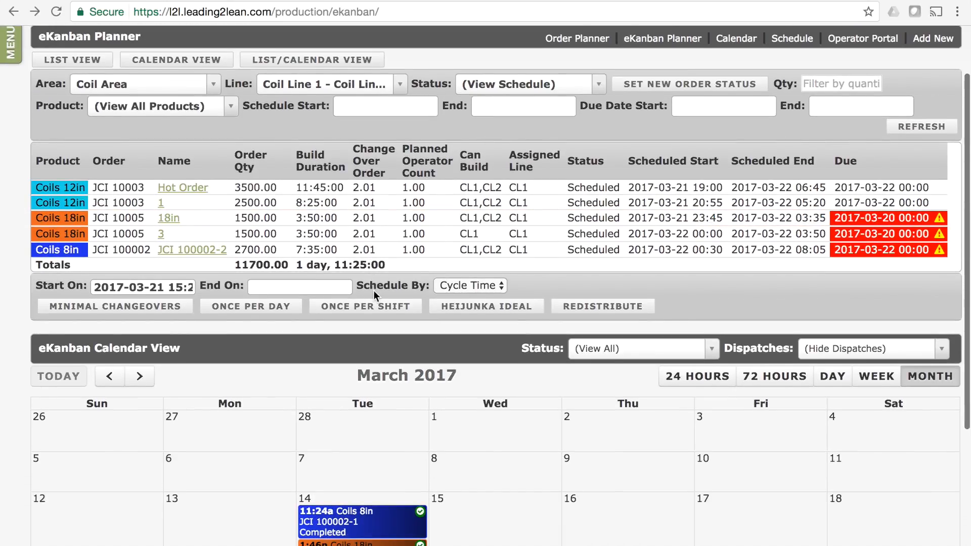
pyautogui.scroll(-4, 375, 293)
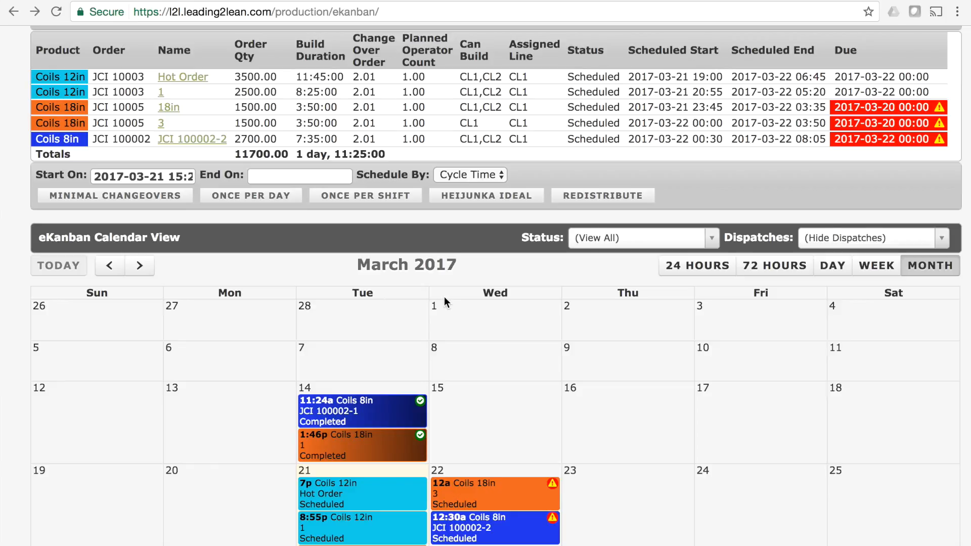
pyautogui.click(775, 268)
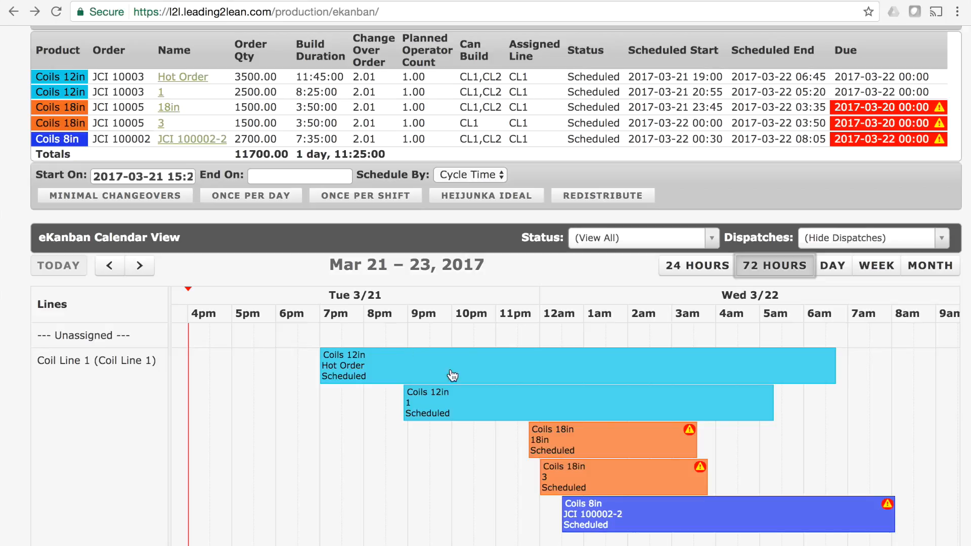
pyautogui.scroll(1, 587, 506)
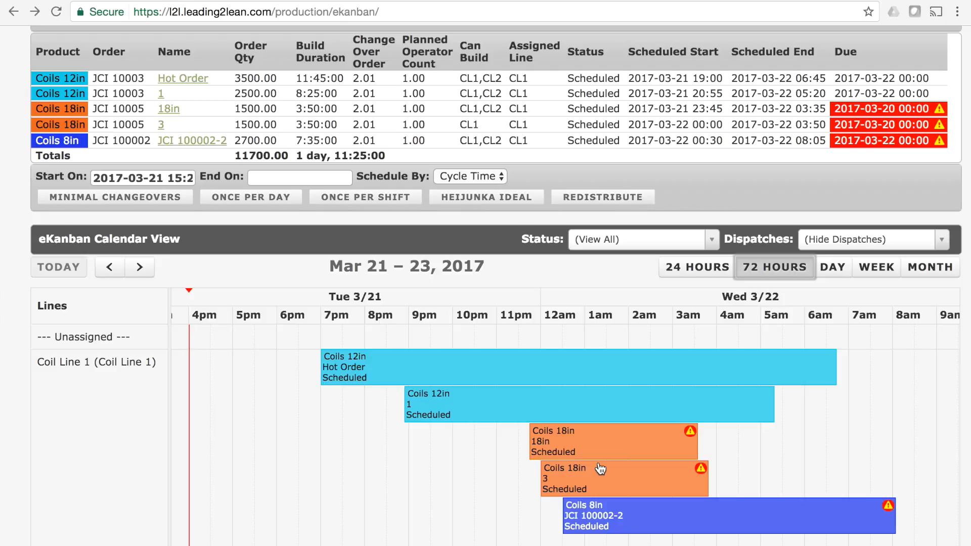
pyautogui.moveTo(601, 469)
pyautogui.moveTo(651, 363)
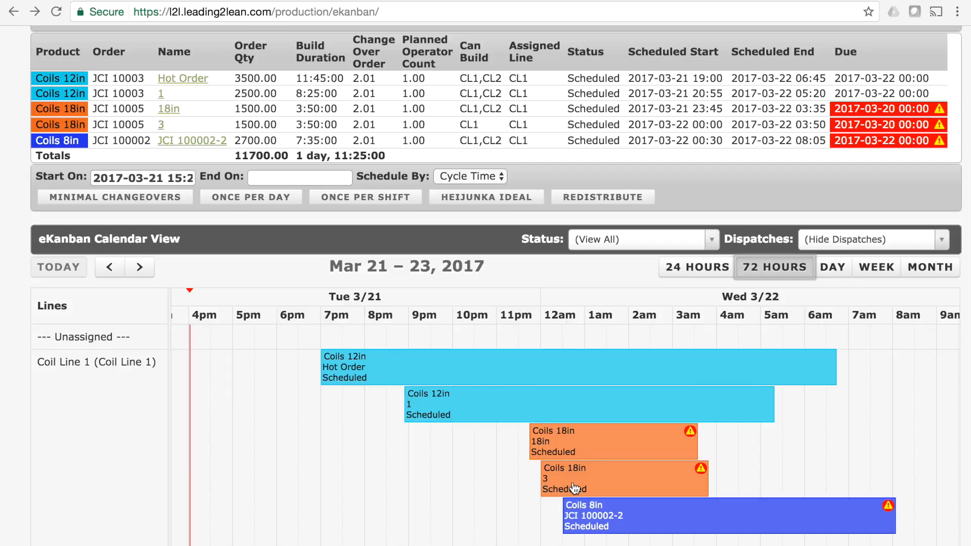
pyautogui.moveTo(568, 486)
pyautogui.moveTo(456, 385)
pyautogui.moveTo(704, 472)
pyautogui.click(146, 178)
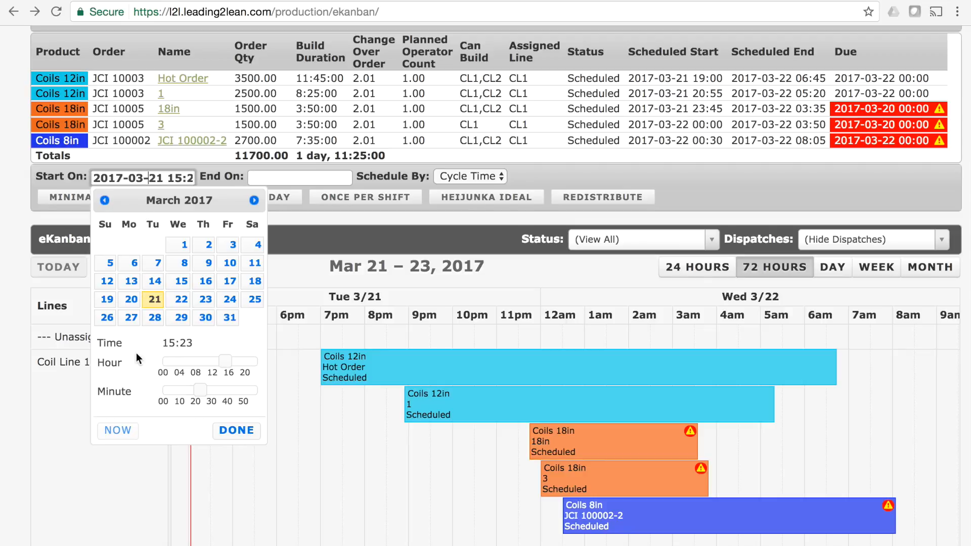
pyautogui.click(113, 434)
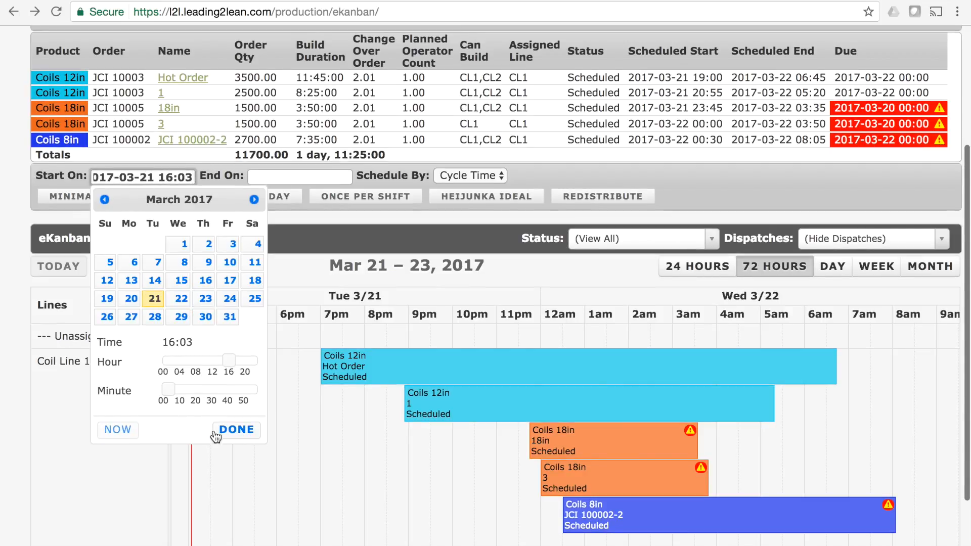
pyautogui.click(223, 430)
pyautogui.click(282, 175)
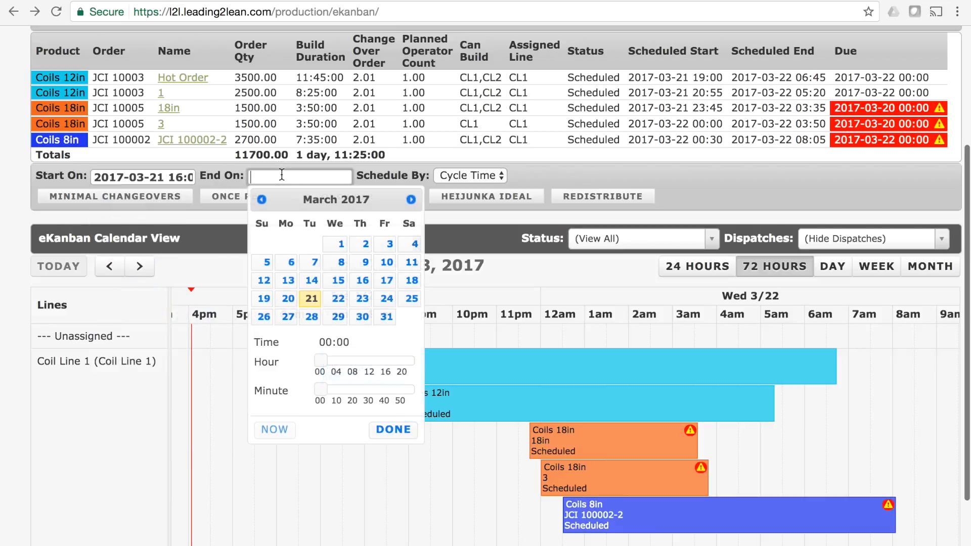
pyautogui.click(339, 298)
pyautogui.moveTo(320, 360); pyautogui.dragTo(425, 358)
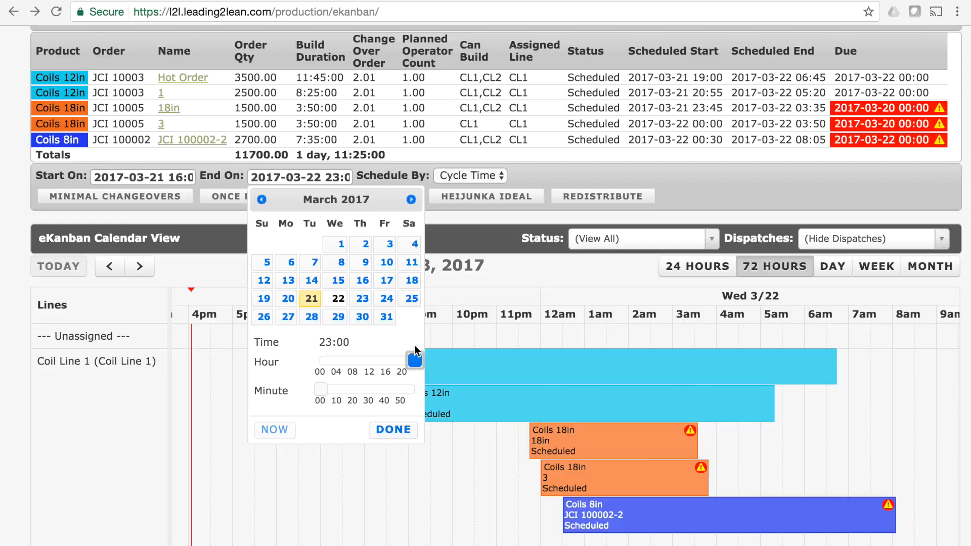
pyautogui.click(395, 430)
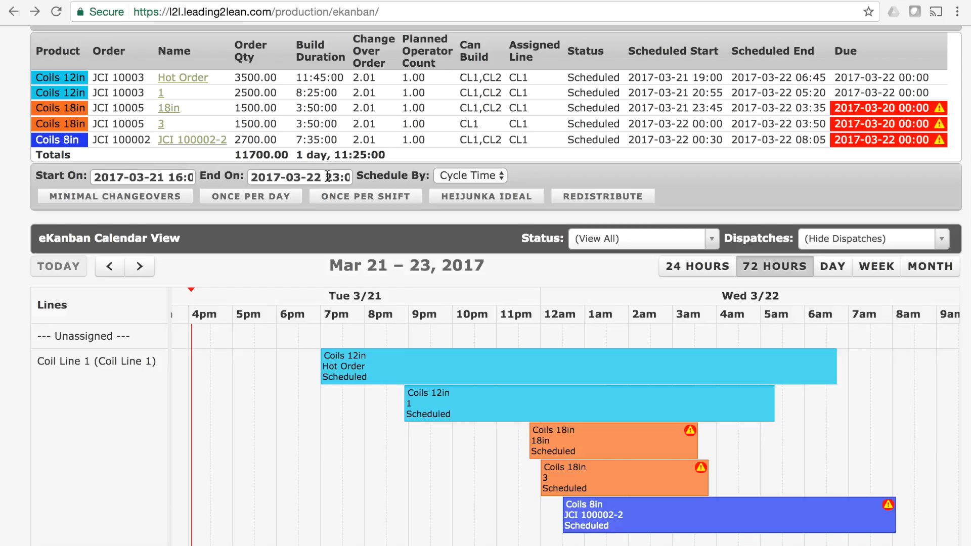
# Step: Reschedule the listed orders with Heijunka Ideal, scheduling by Cycle Time
pyautogui.click(503, 176)
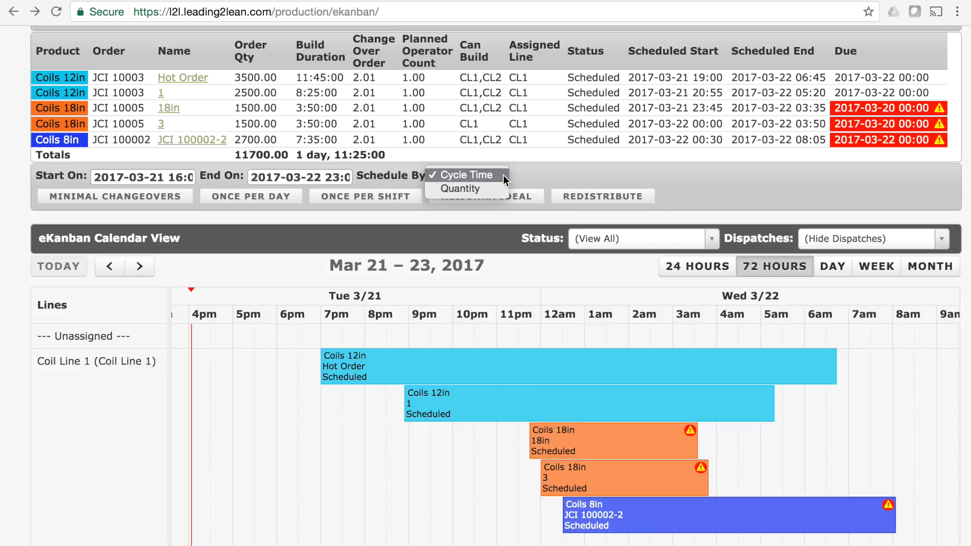
pyautogui.click(463, 176)
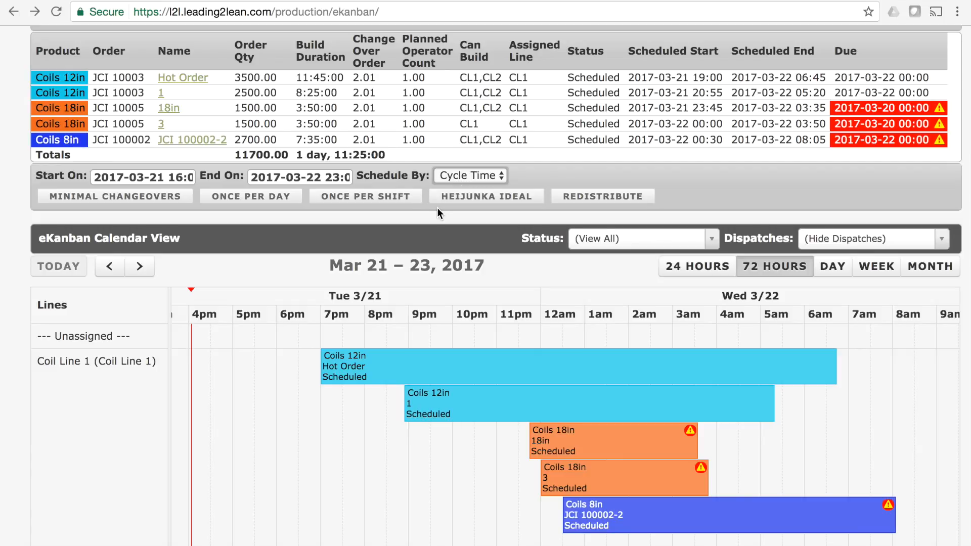
pyautogui.click(480, 196)
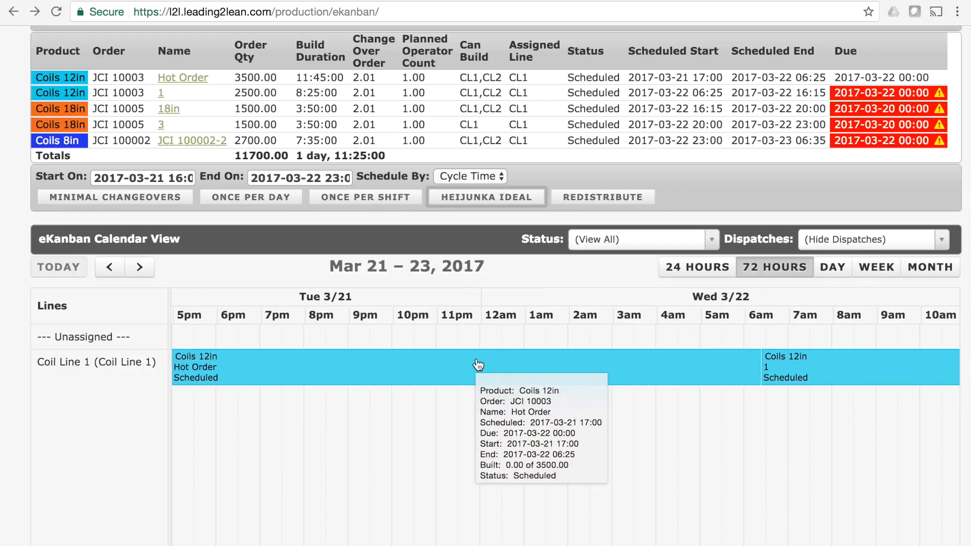
# Step: Show the eKanban calendar by week and examine the rescheduled orders on Tuesday 3/21 and Wednesday 3/22
pyautogui.click(878, 267)
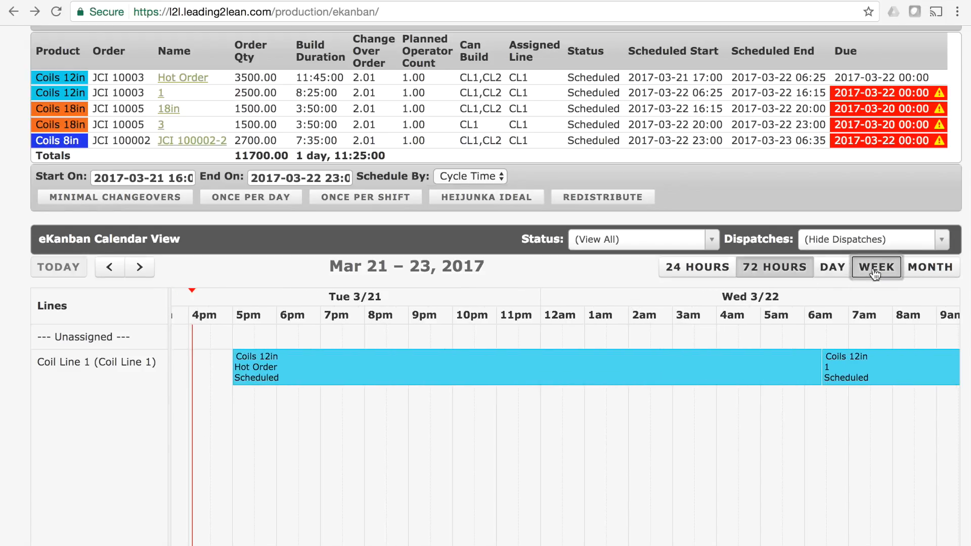
pyautogui.scroll(-15, 806, 440)
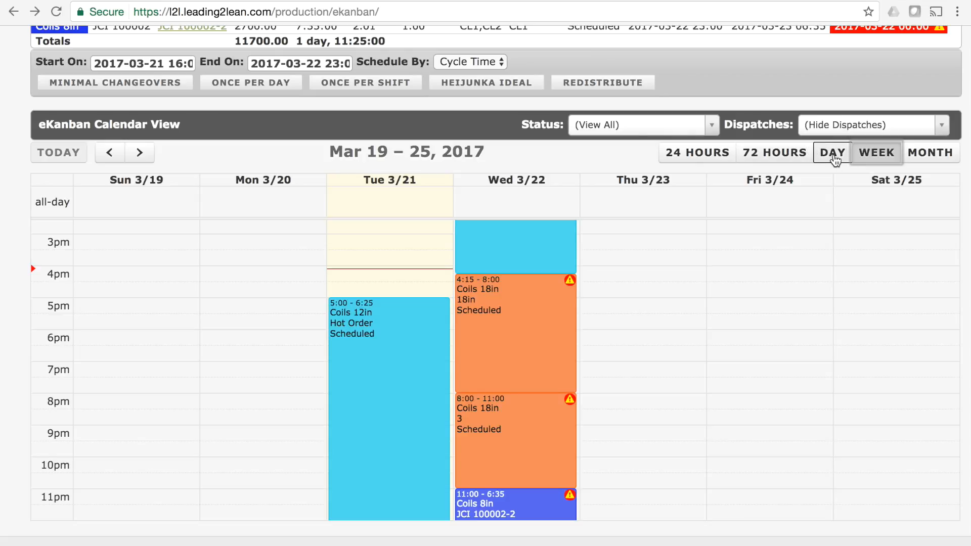
# Step: Return the calendar to the 72-hour timeline and examine the sequence of rescheduled Coil Line 1 orders through Thursday 3/23
pyautogui.click(775, 152)
pyautogui.hscroll(20, 800, 350)
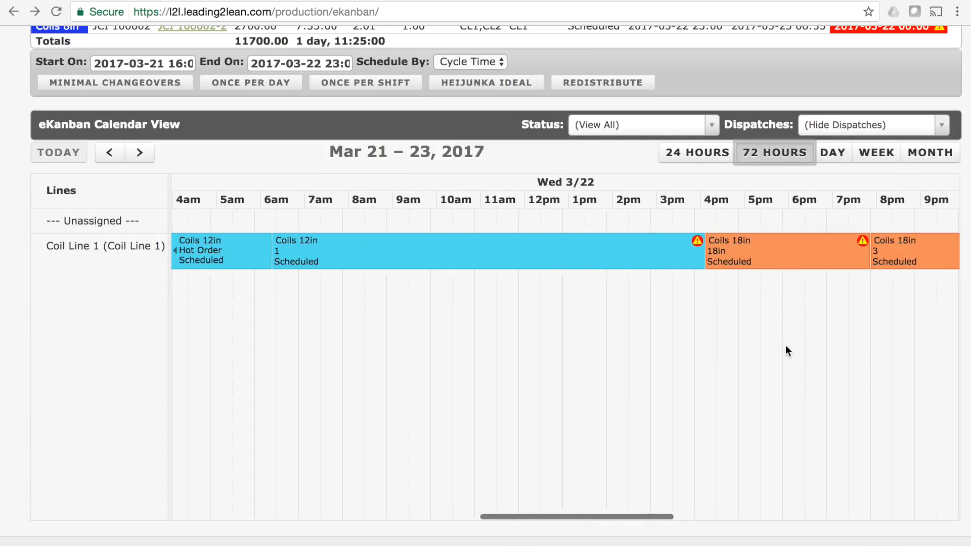
pyautogui.hscroll(-10, 783, 350)
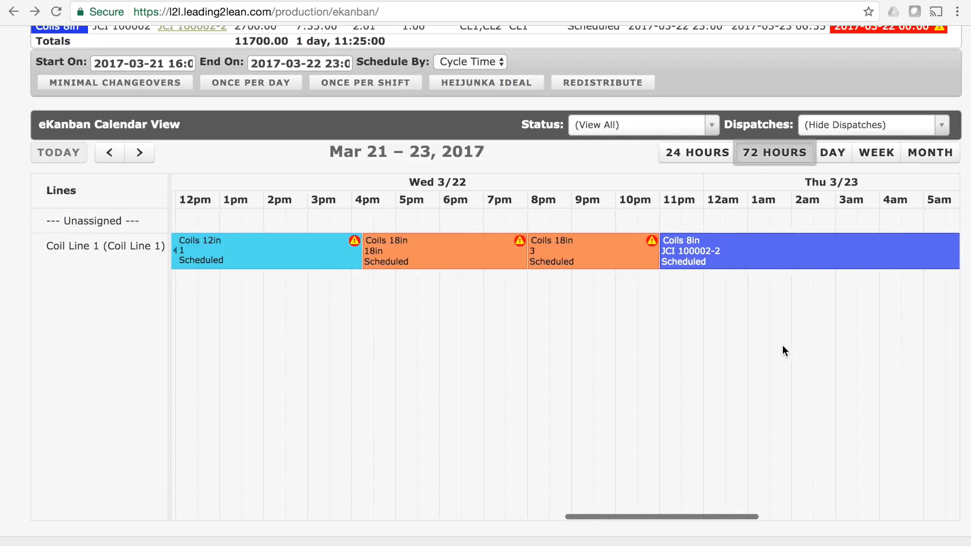
pyautogui.hscroll(-5, 786, 347)
pyautogui.hscroll(10, 783, 347)
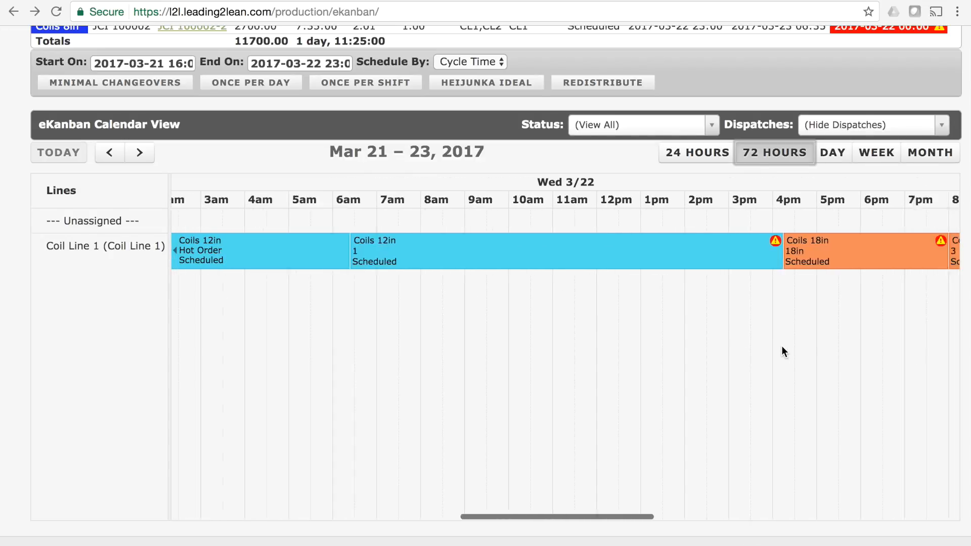
pyautogui.hscroll(3, 775, 352)
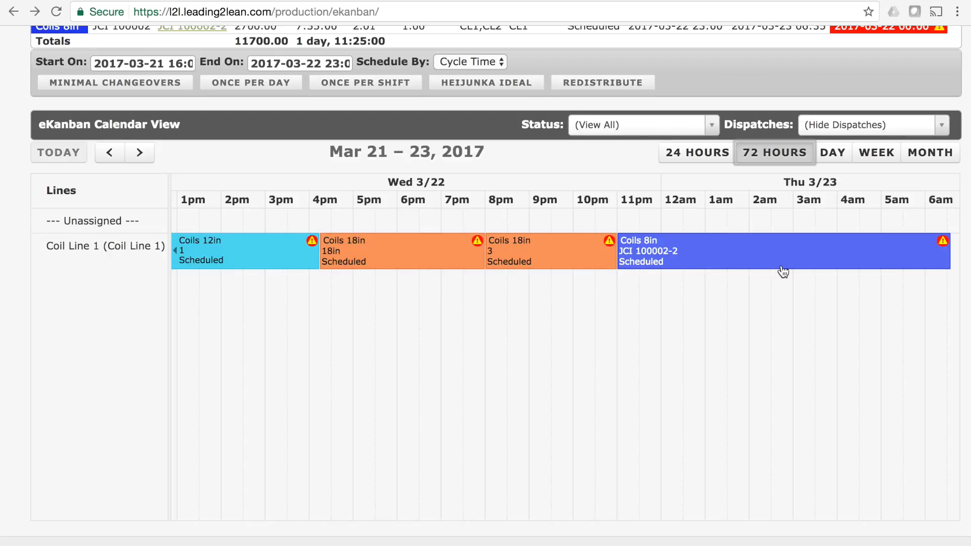
pyautogui.moveTo(783, 272)
# Step: Look at the Dispatches filter choices without changing the selection, and check the meaning of the warning icon on the 18in order
pyautogui.click(939, 125)
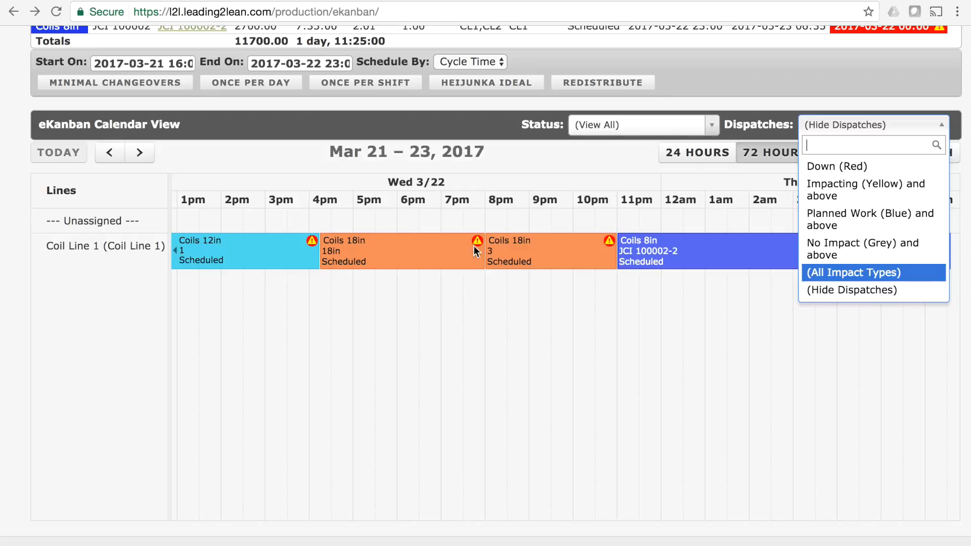
pyautogui.click(459, 311)
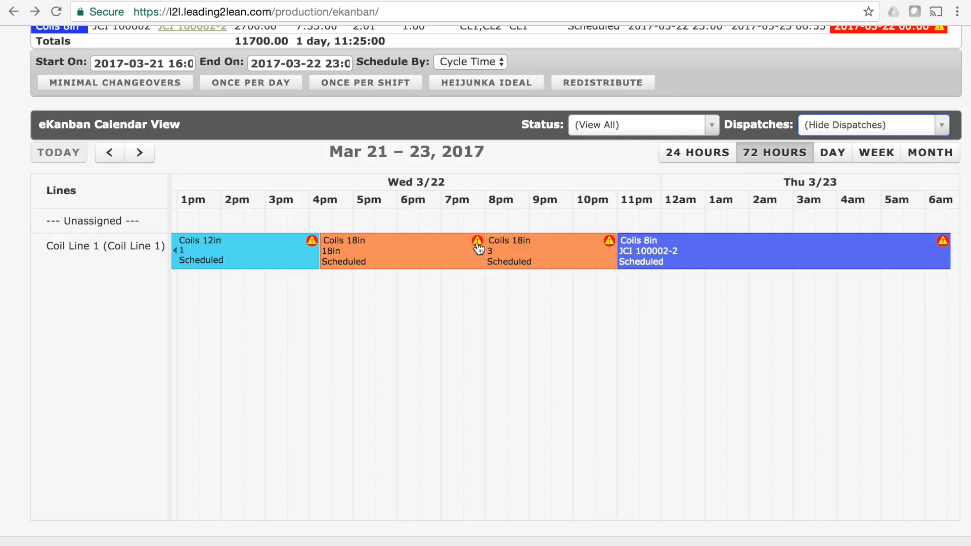
pyautogui.moveTo(478, 248)
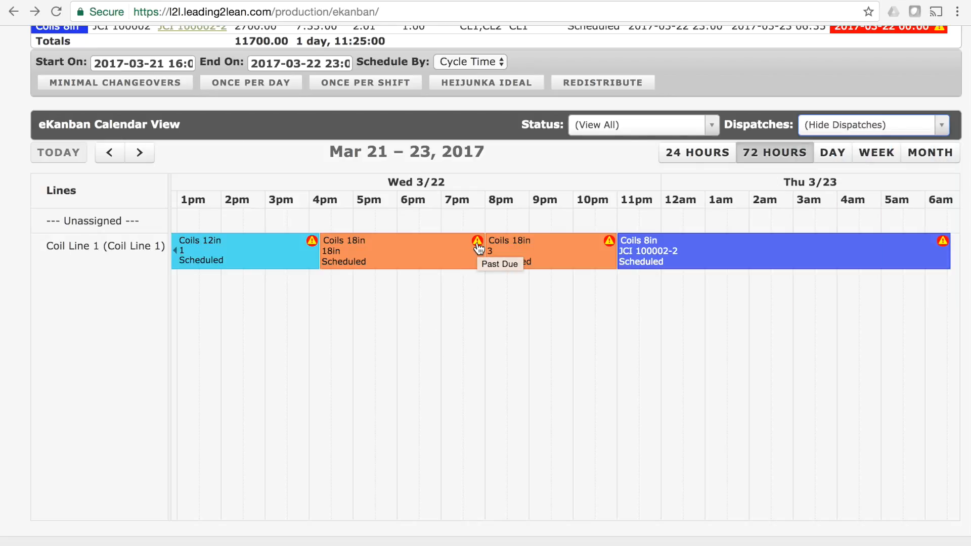